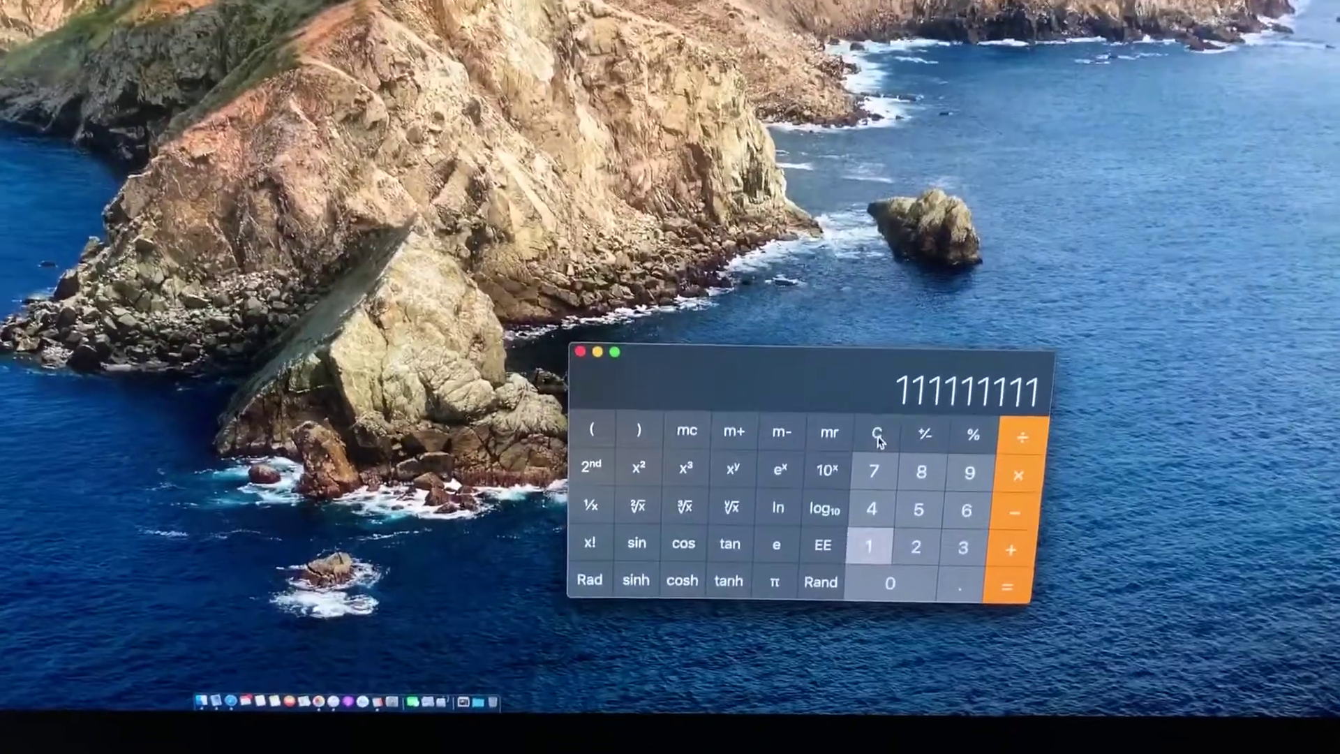
text(11111)
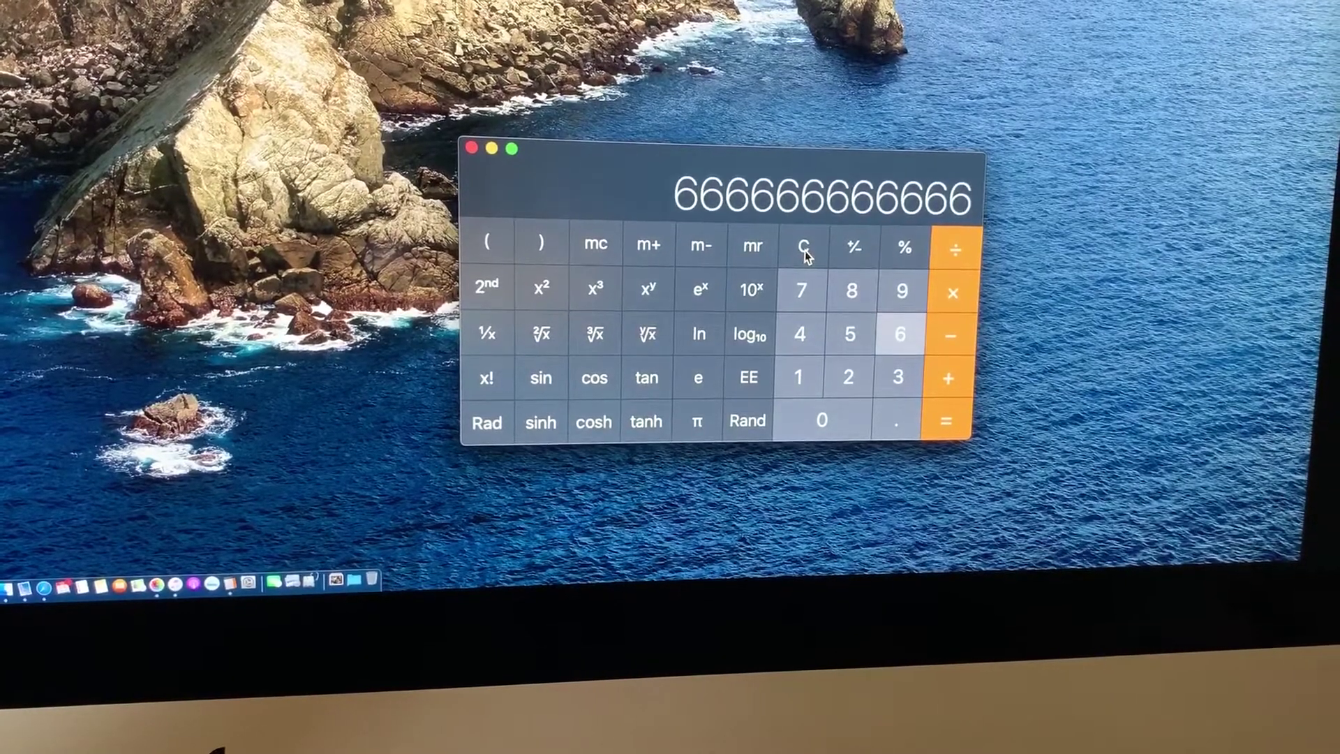
text(6666666666666666)
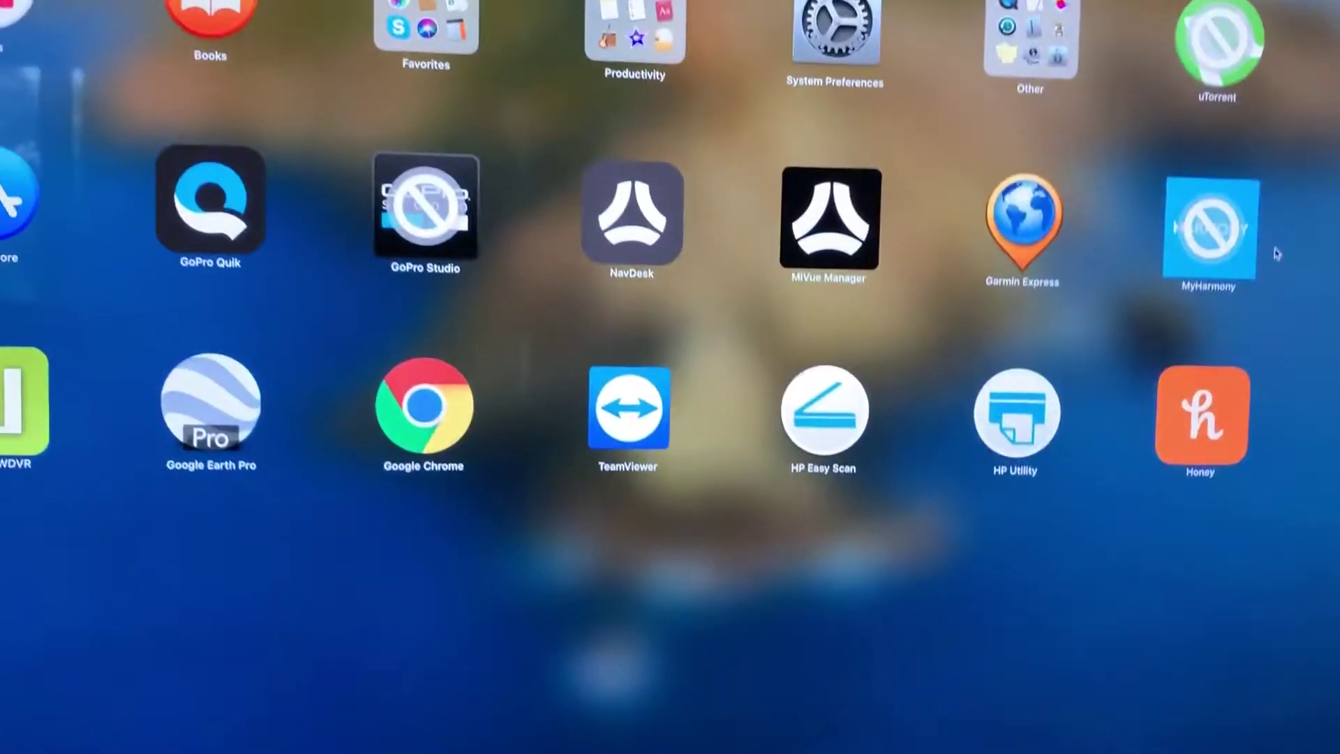
key(Escape)
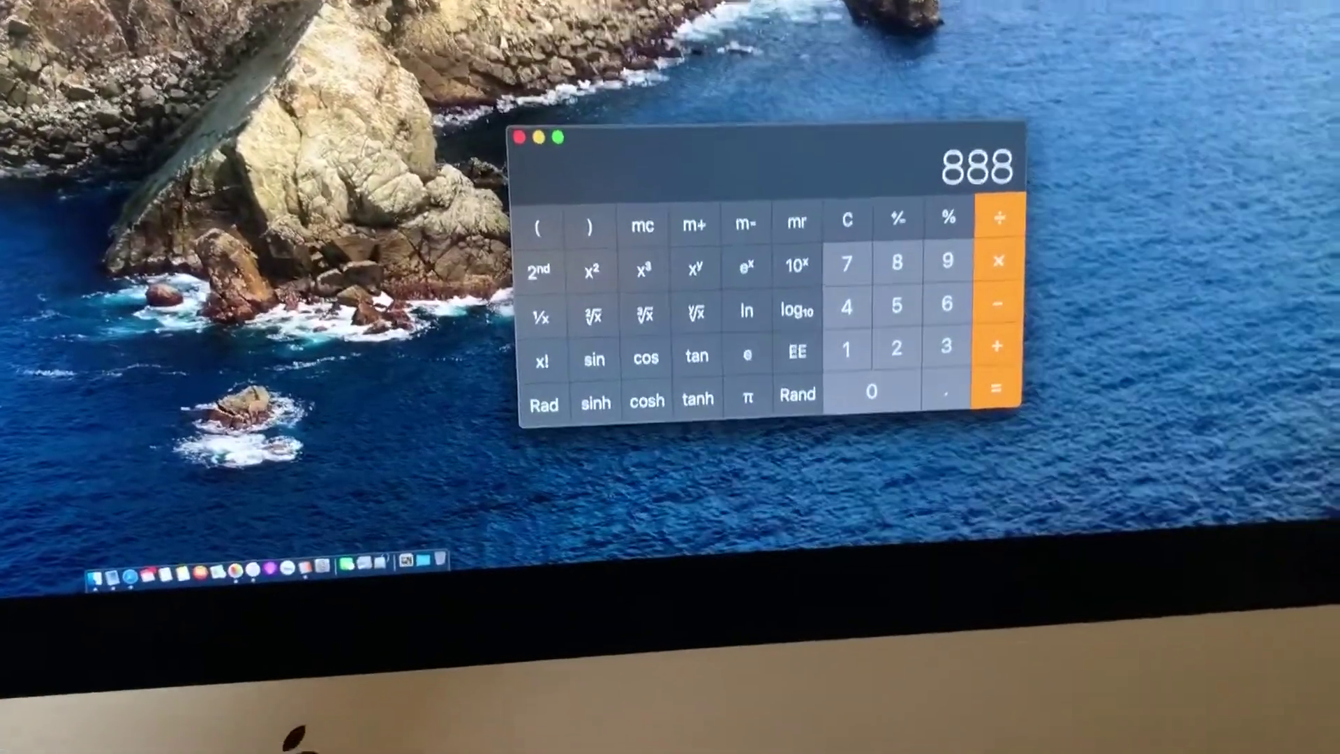
key(Escape)
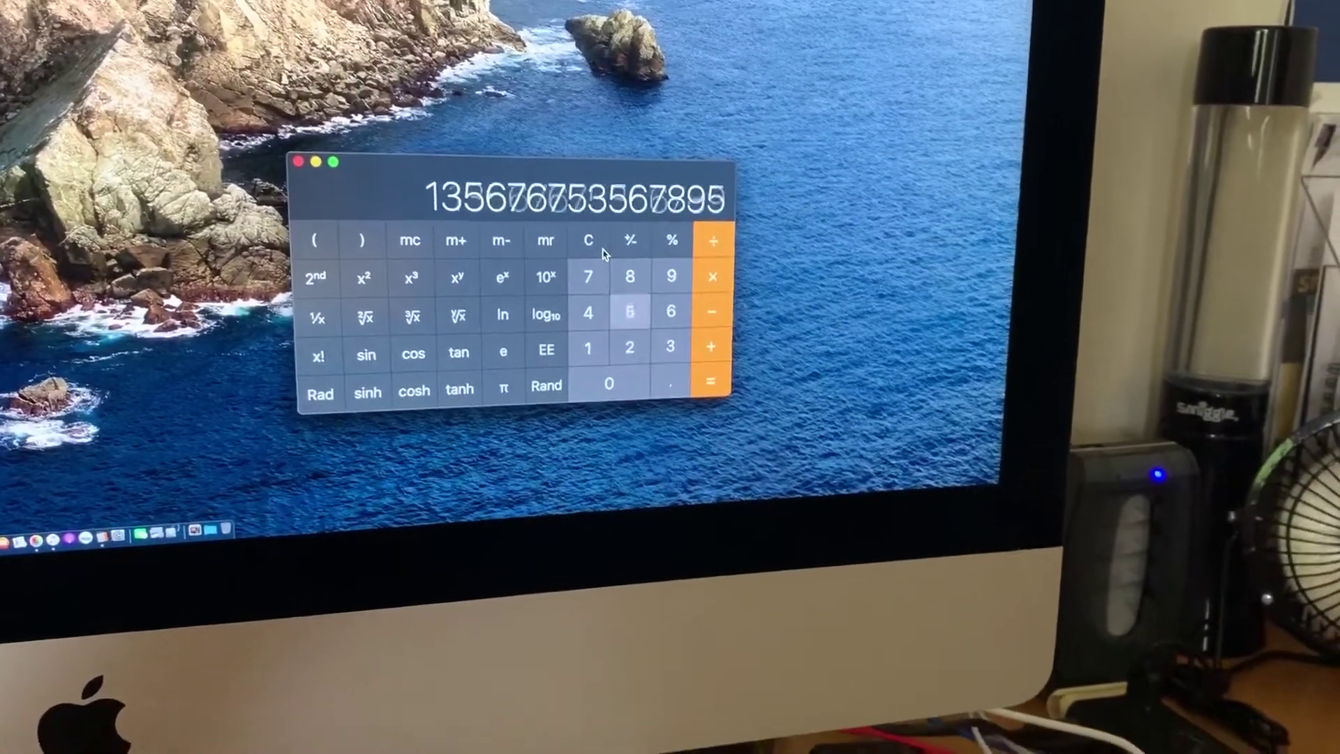
key(BackSpace)
key(BackSpace)
key(BackSpace)
key(BackSpace)
key(BackSpace)
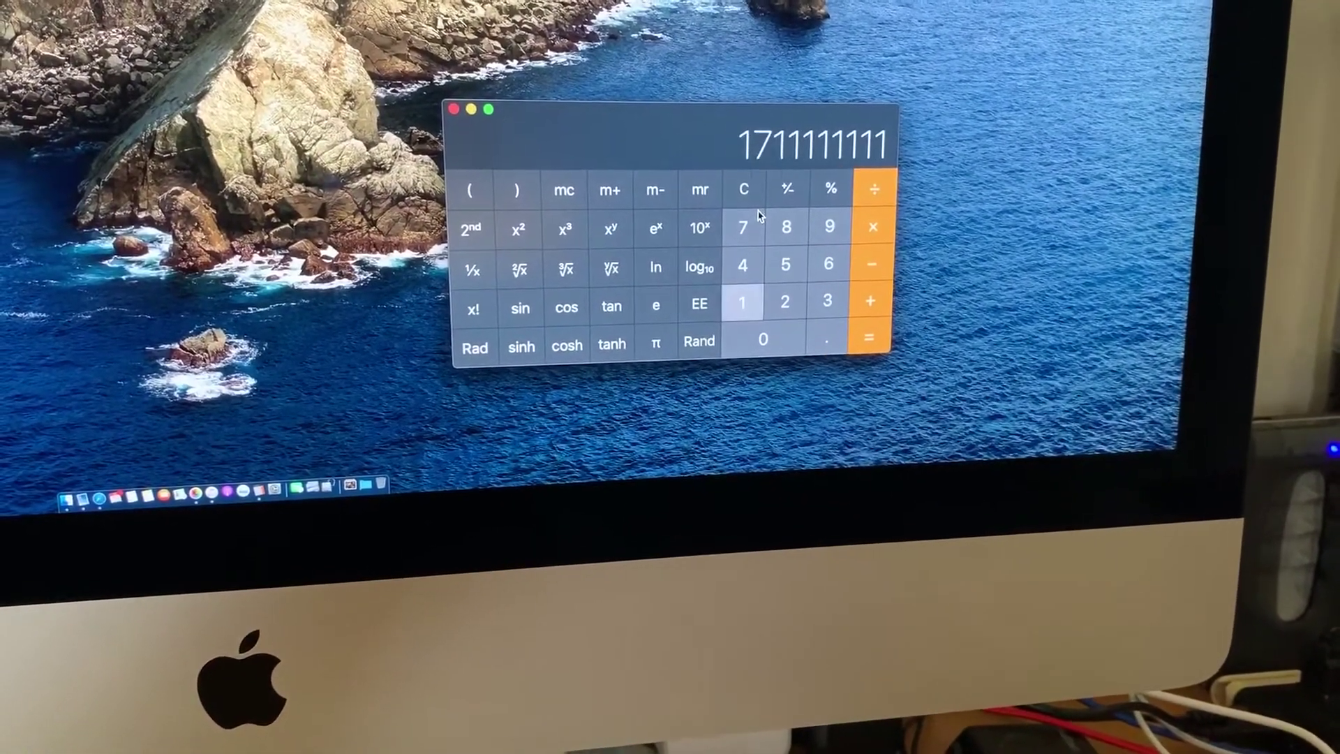
text(1111111111111111111111)
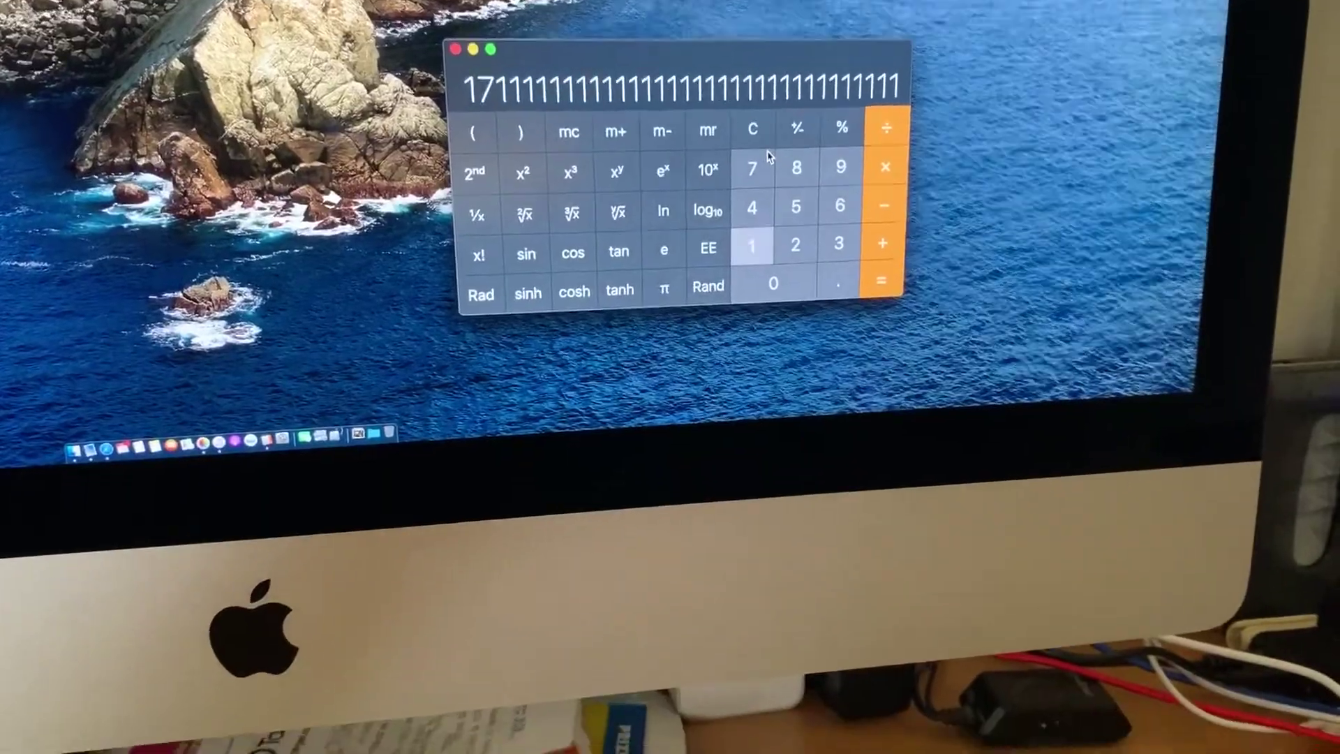